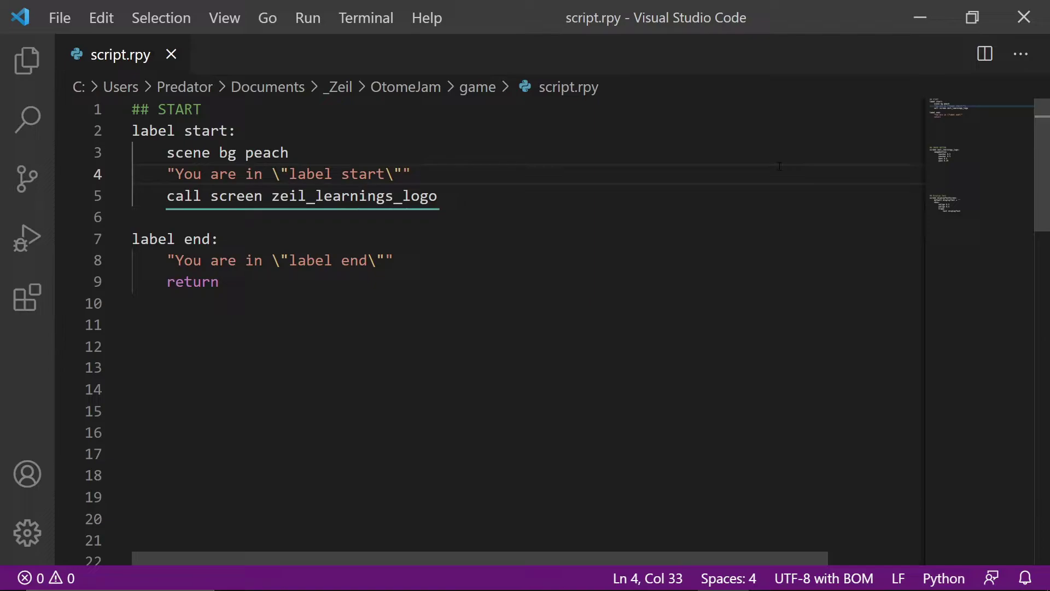
scroll(603, 164, "down", 7)
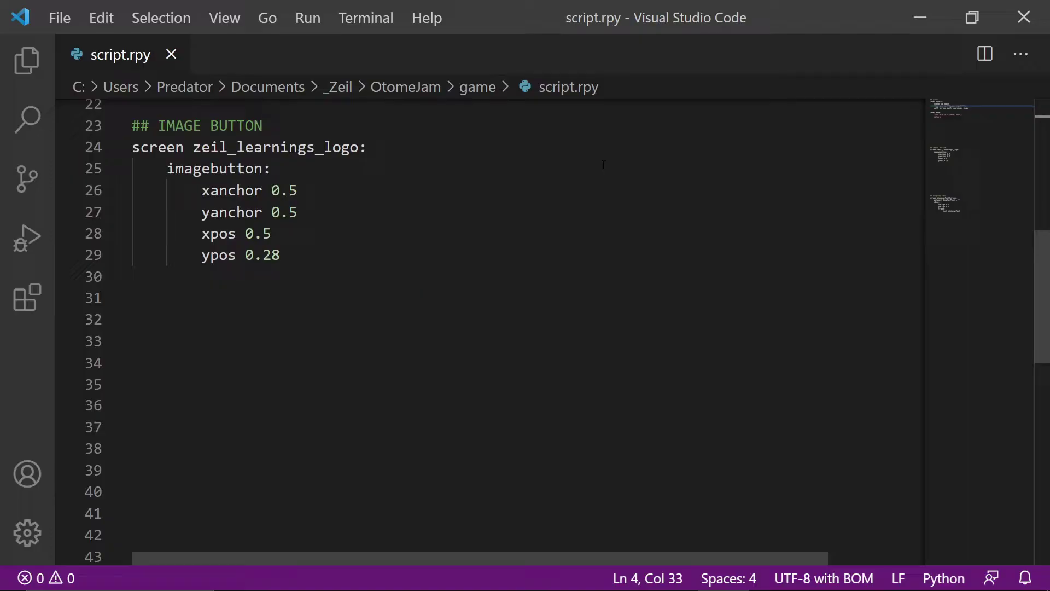
Add the line idle "zeil_idle.png" below ypos and duplicate it.
left_click(347, 256)
key("Return")
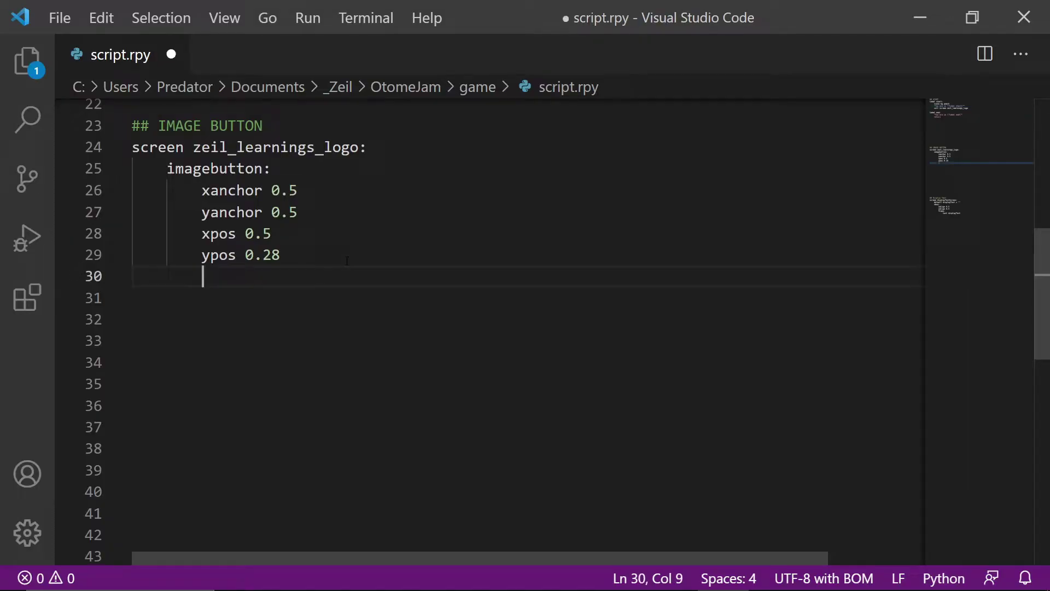
type("idle \"zeil_idle")
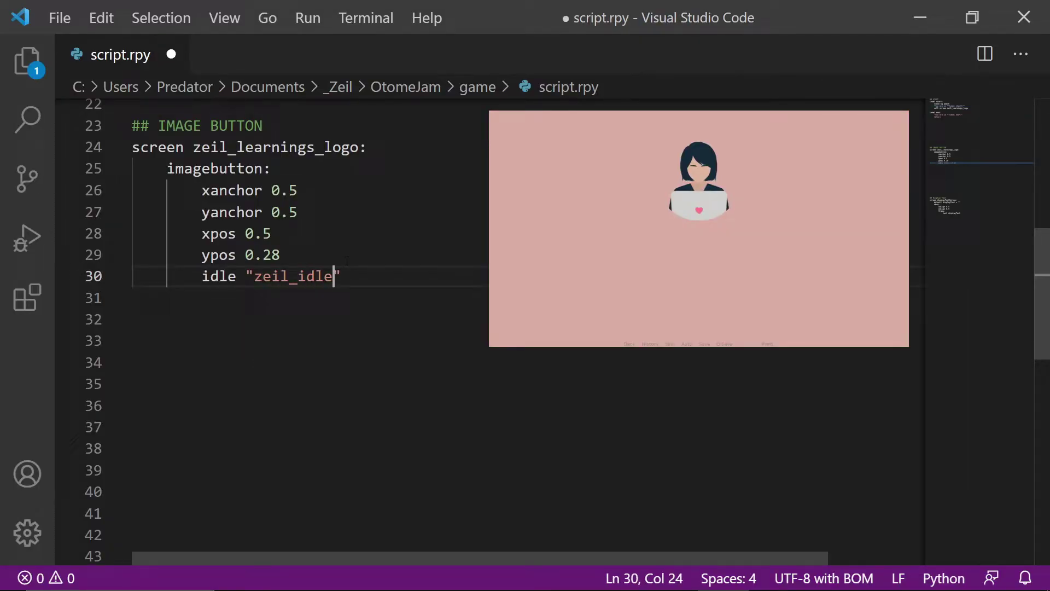
type(".png")
key("End")
key("shift+Up")
Change the duplicated line to hover "zeil_hover.png".
key("ctrl+c")
key("Right")
key("ctrl+v")
double_click(218, 298)
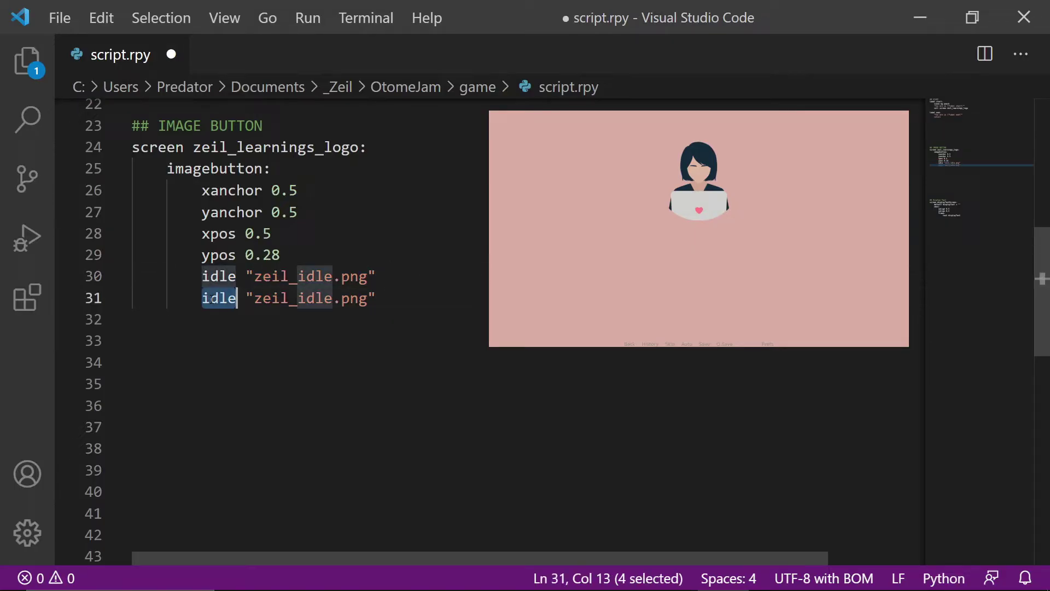
type("hover")
double_click(324, 298)
type("hover")
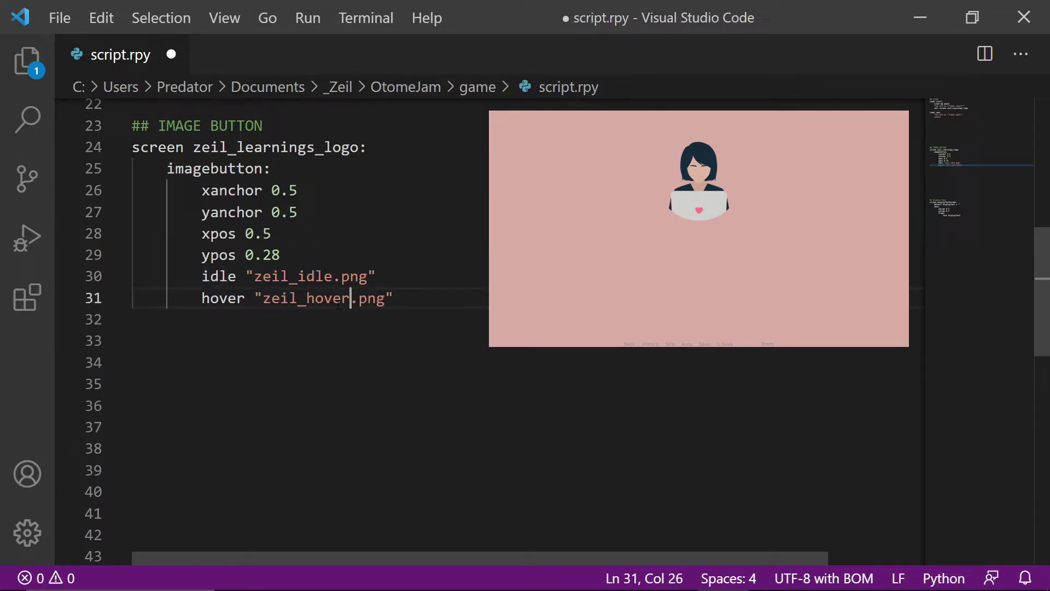
key("End")
Add action Jump("end") below the hover line, then click the logo in the running game.
key("Return")
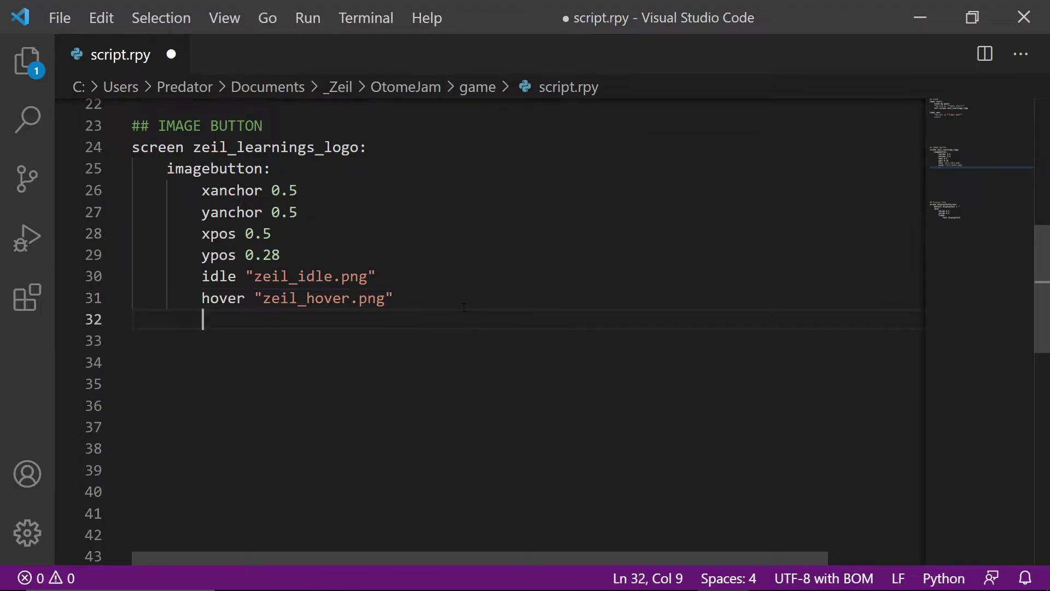
type("action Jump(\"")
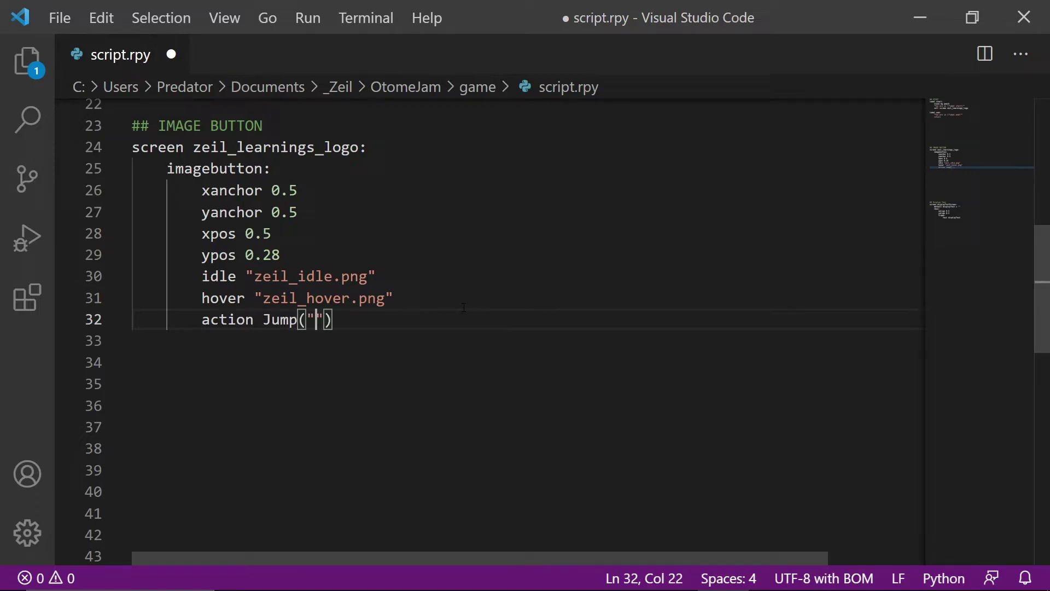
type("end")
key("Return")
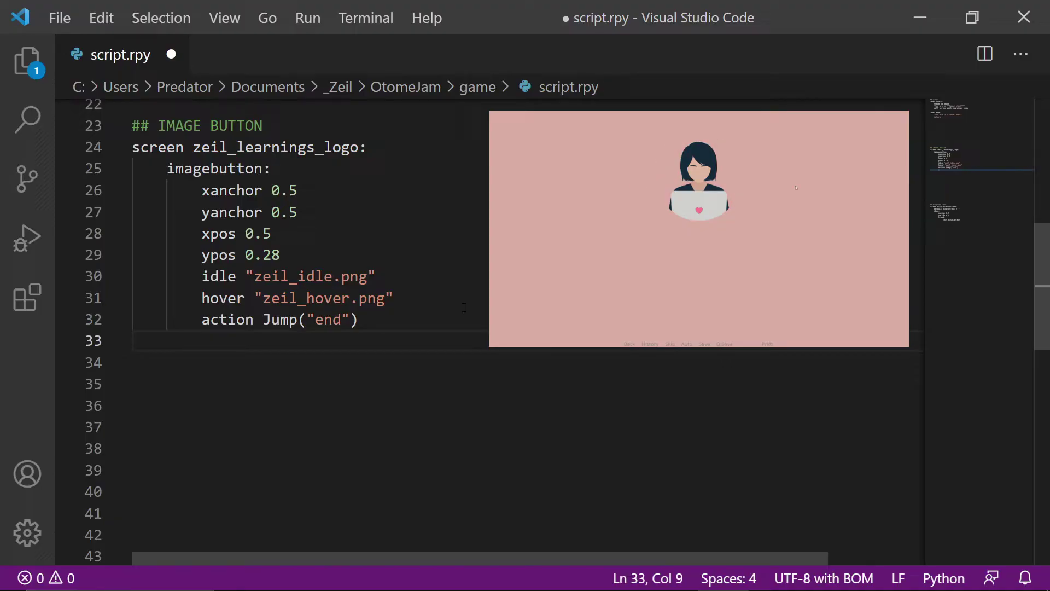
left_click(694, 181)
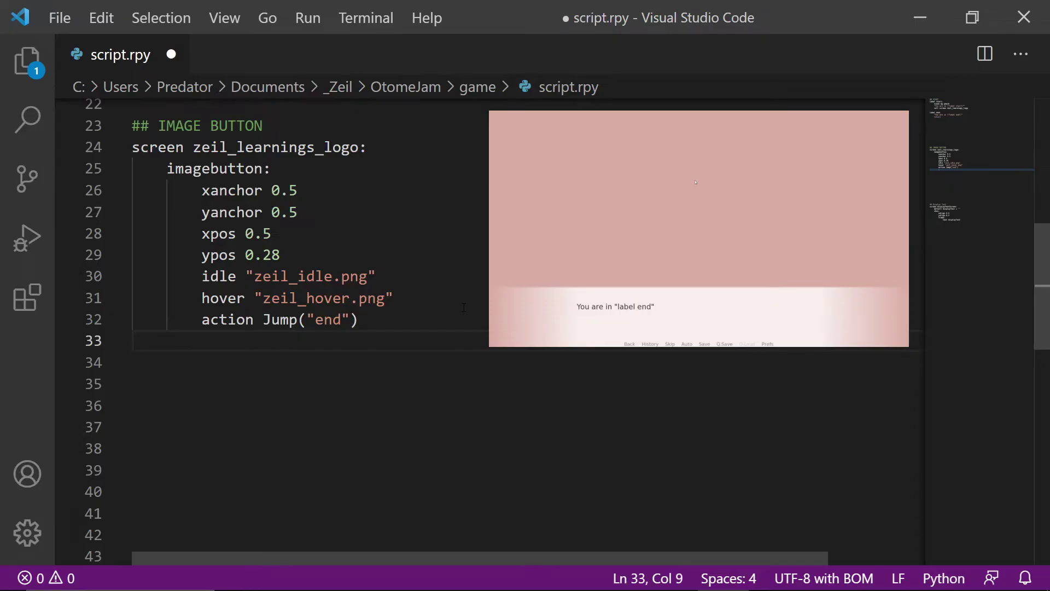
Delete the hover line and turn the idle line into auto "zeil_%s.png".
left_click_drag(464, 308, 386, 277)
key("BackSpace")
double_click(218, 277)
type("auto")
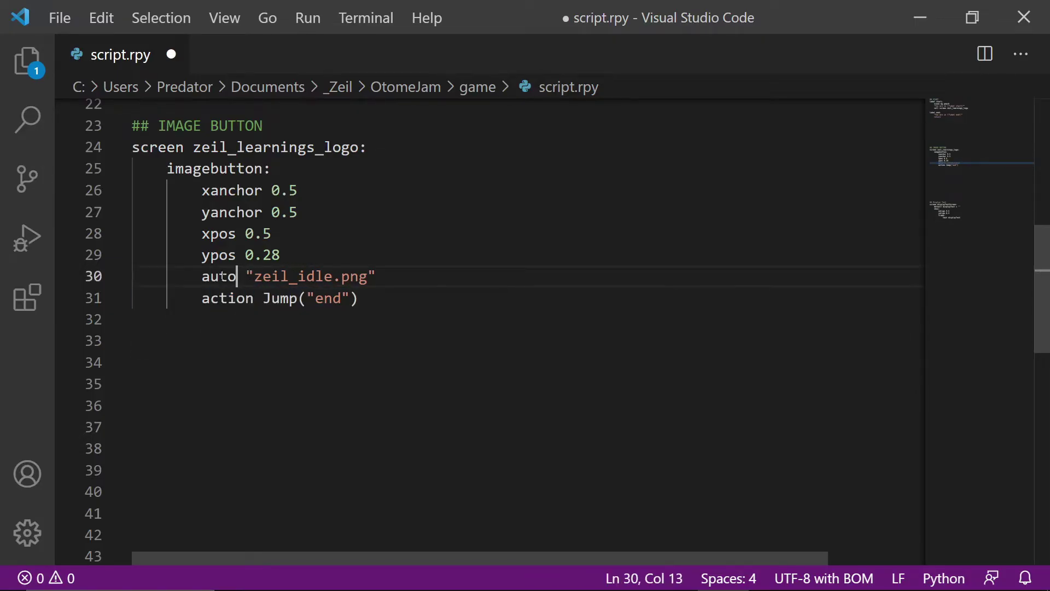
left_click_drag(298, 277, 333, 276)
type("%s")
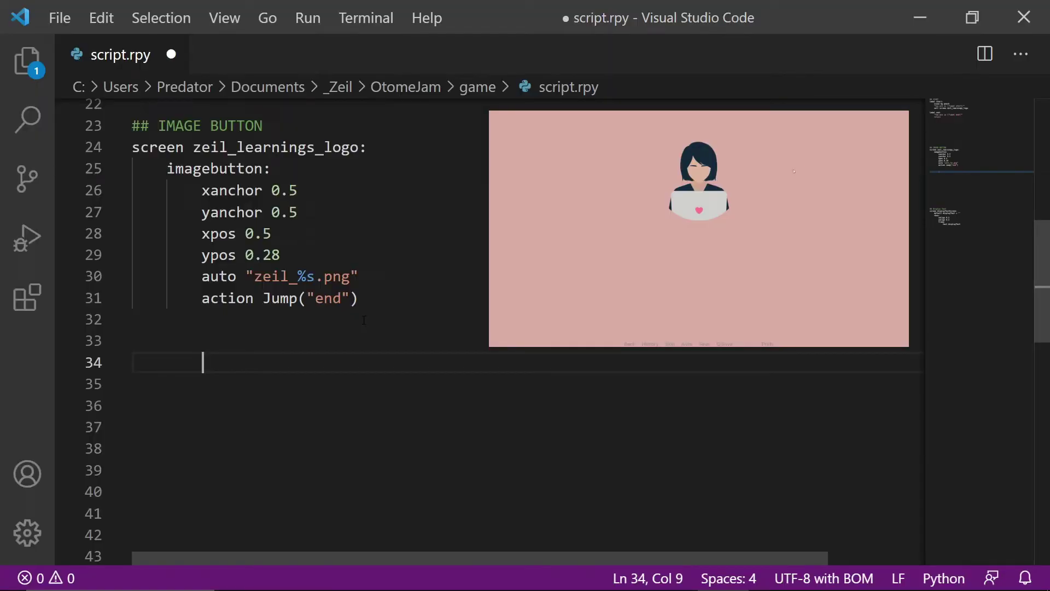
mouse_move(699, 176)
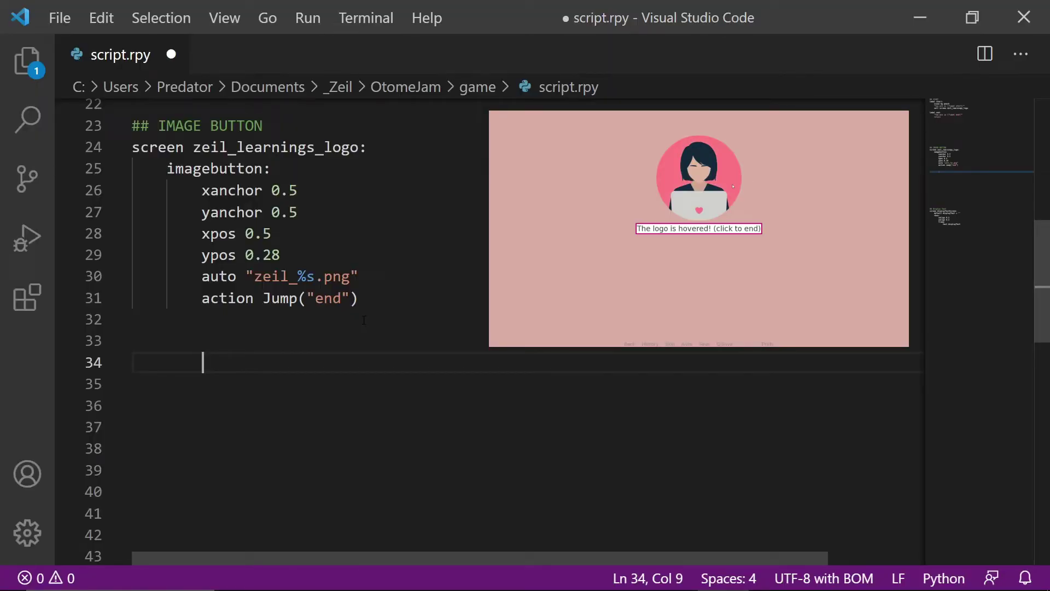
type("hovered Show(\"")
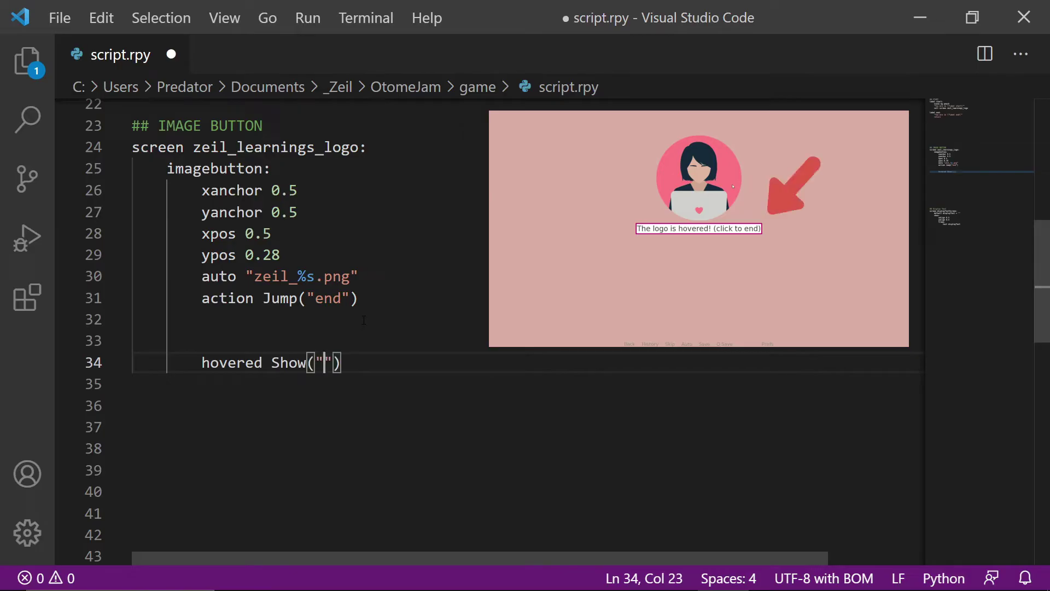
type("displayTextScreen")
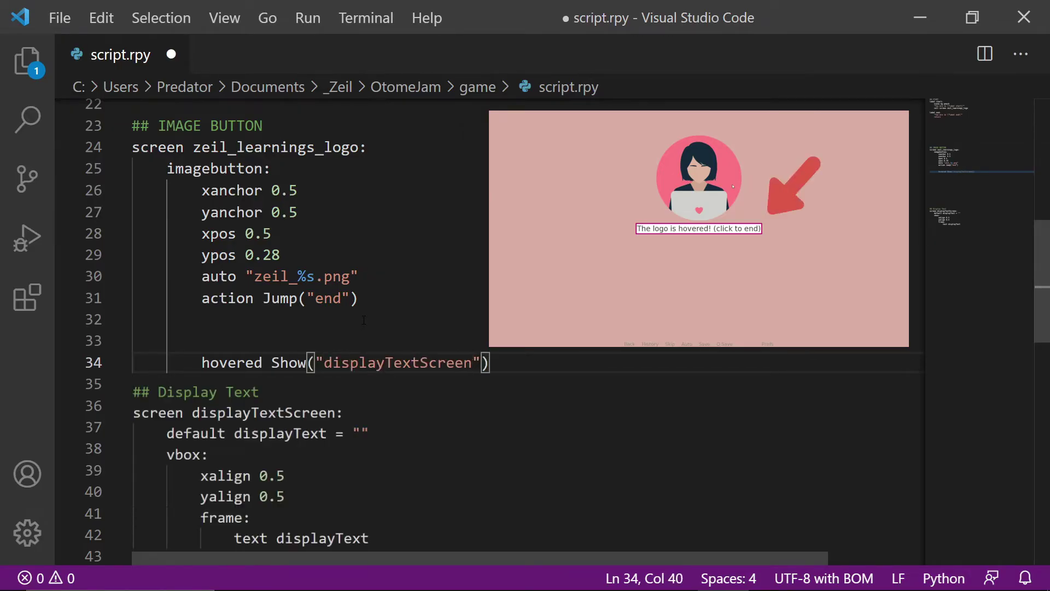
type("\", dis")
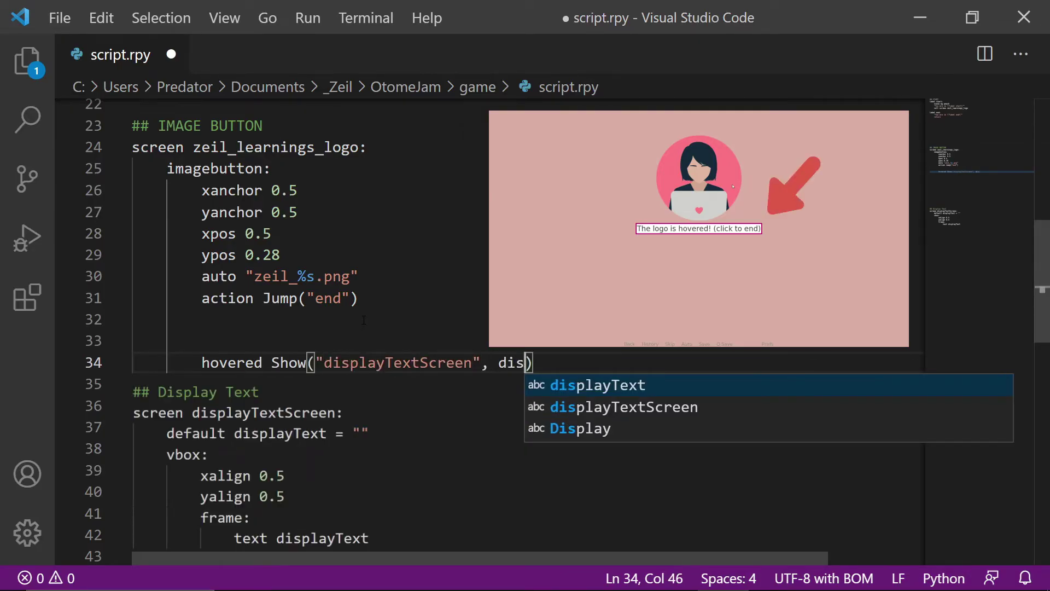
Add hovered Show("displayTextScreen", displayText="The logo is hovered! (click to end)") and unhovered Hide("displayTextScreen").
key("Tab")
type("= \"The l")
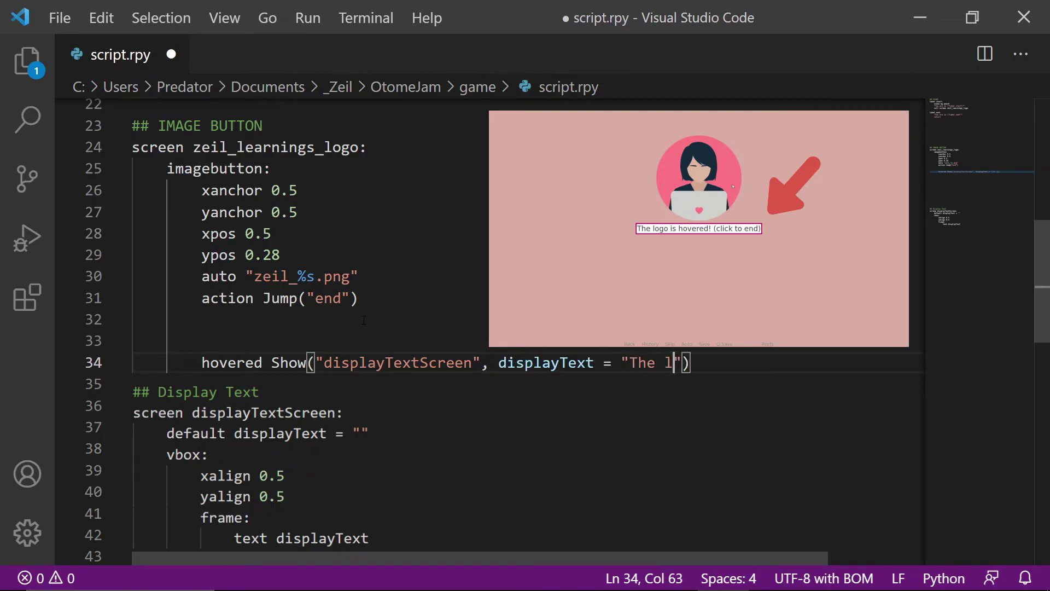
type("ogo is hovered! (click")
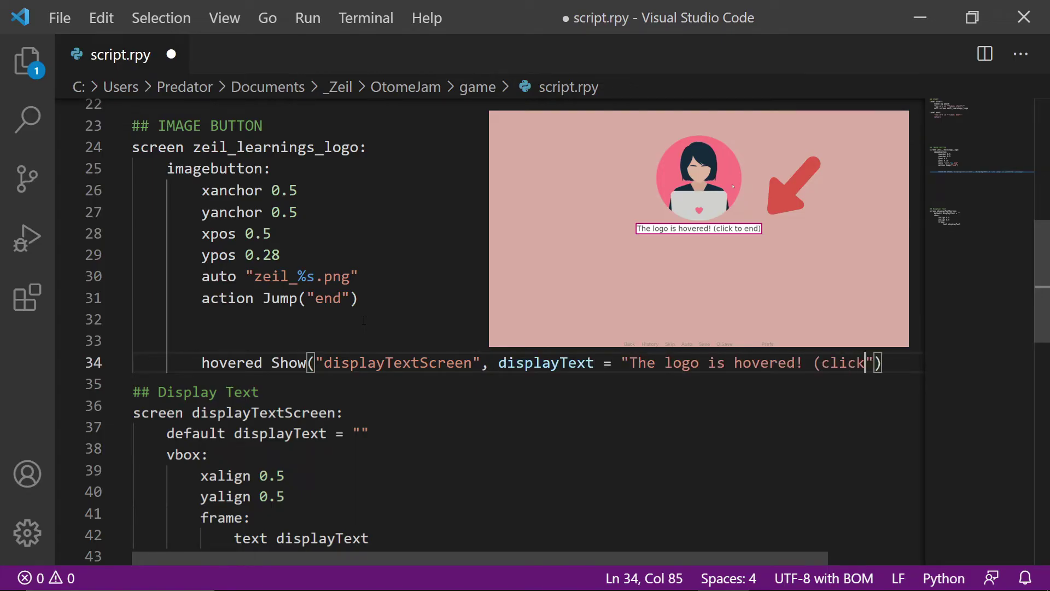
type(" to end)")
left_click(490, 362)
key("Return")
key("End")
key("Return")
type("unhovere")
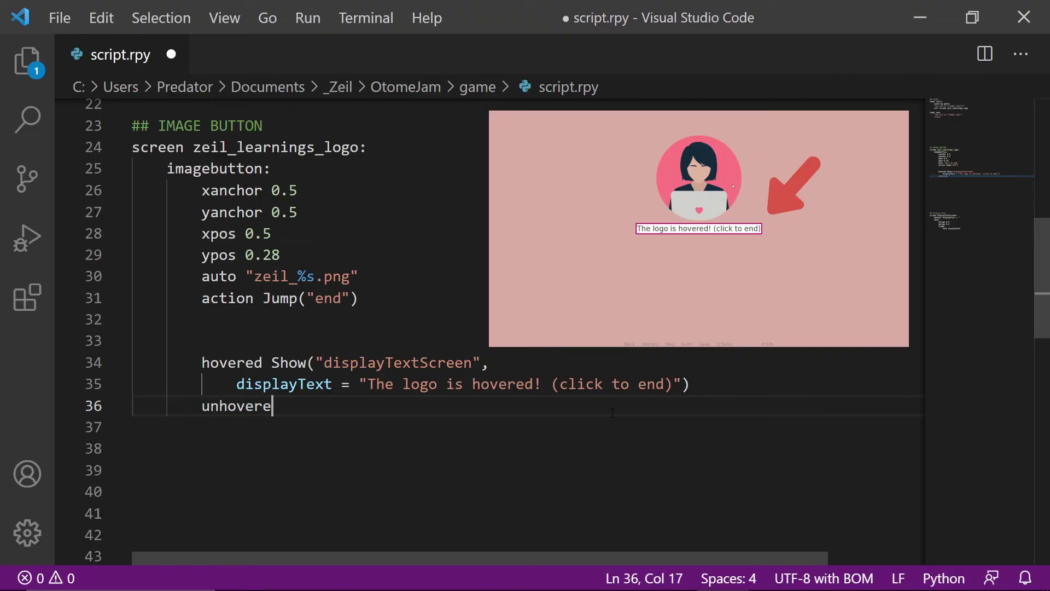
type("d Hide")
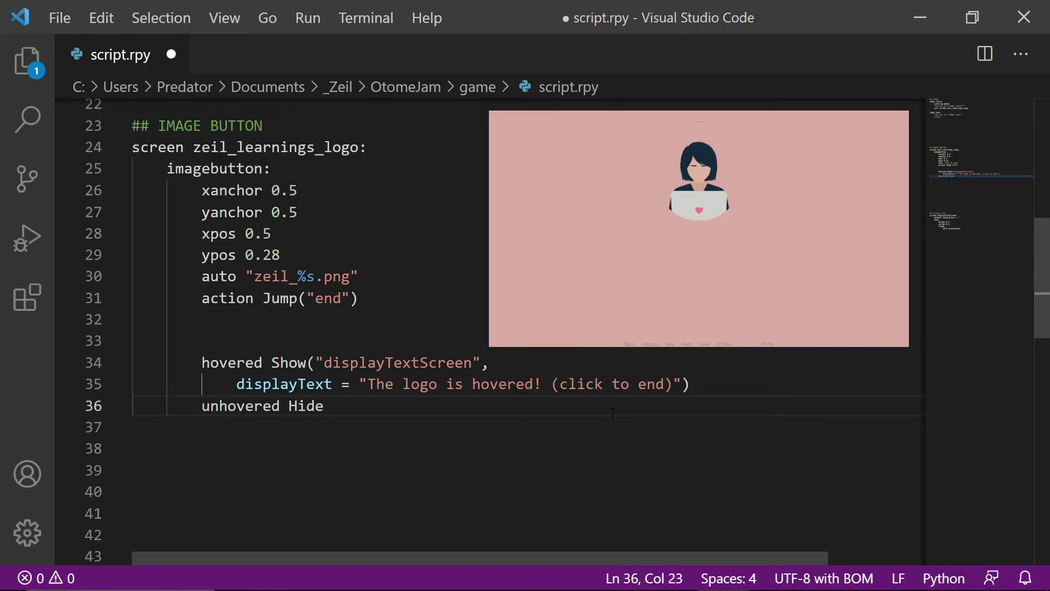
type("(")
key("ctrl+v")
type(")")
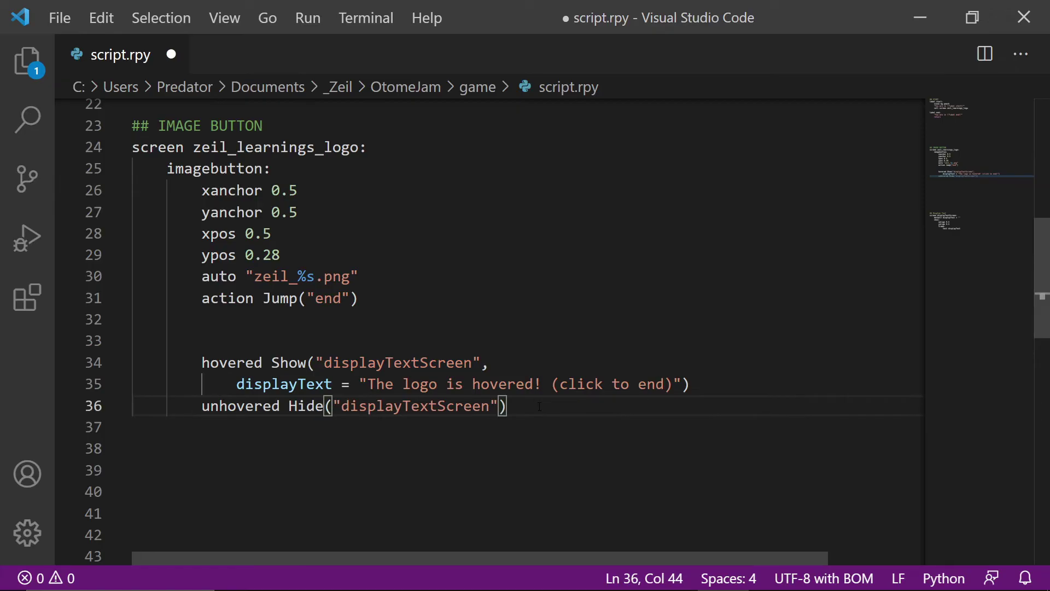
Change the click action to [Hide("displayTextScreen"), Jump("end")] and hover the logo in-game.
key("ctrl+shift+Left")
key("ctrl+shift+Left")
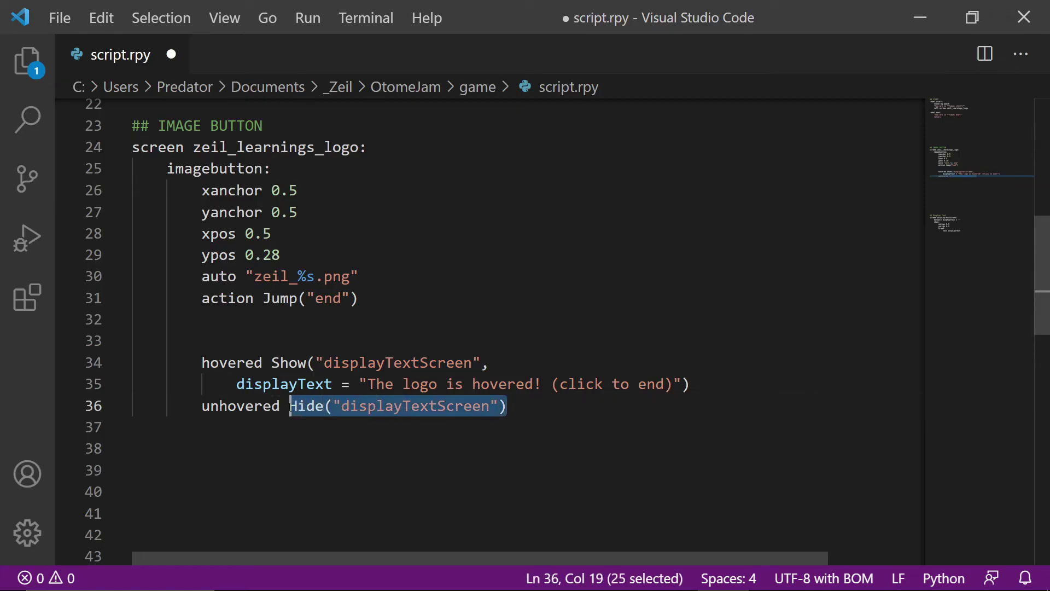
left_click(263, 297)
type("[")
key("ctrl+v")
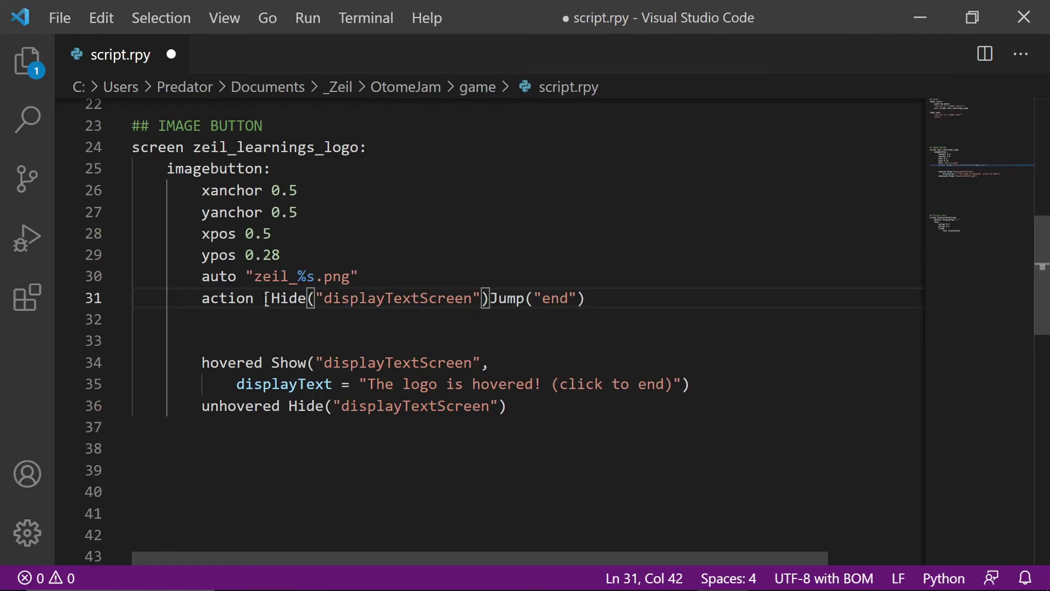
type(",")
key("End")
type("]")
key("Down")
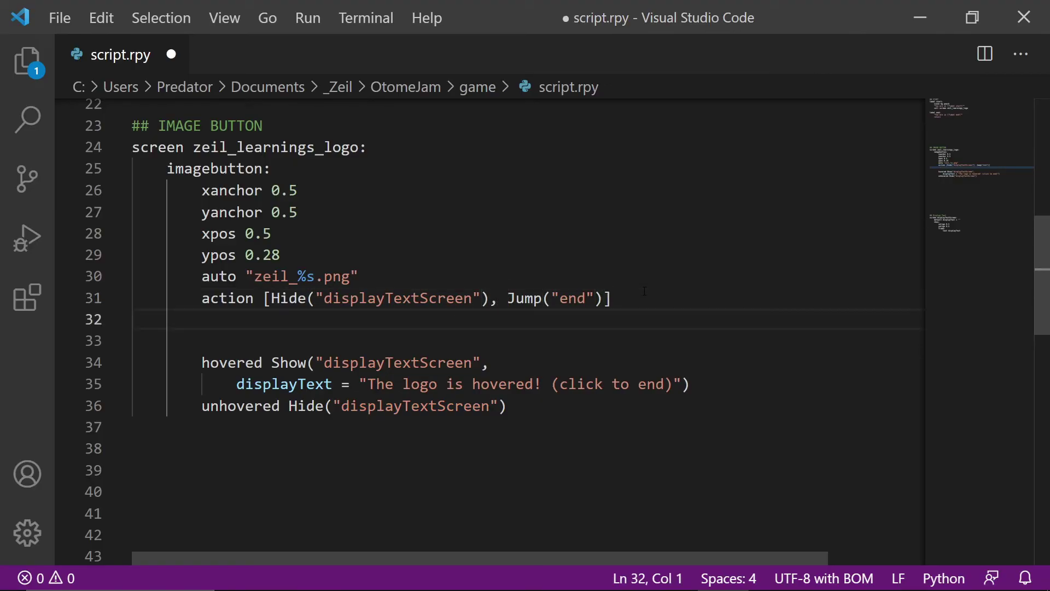